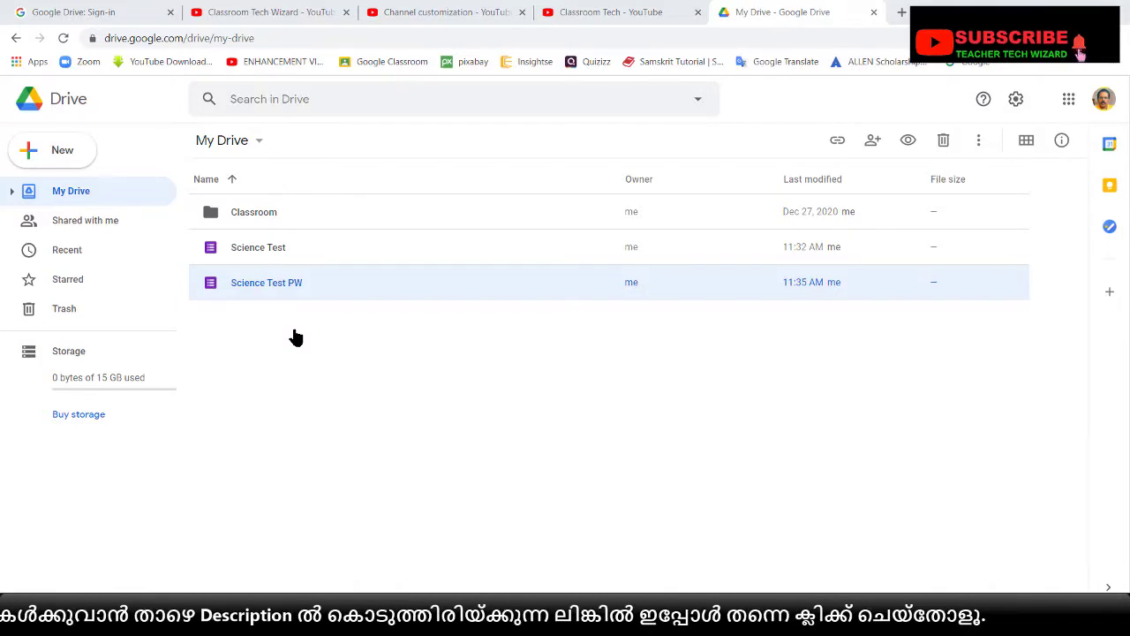
# Open the Science Test form and review its Type Your Name and Class & Division questions
pyautogui.click(248, 254)
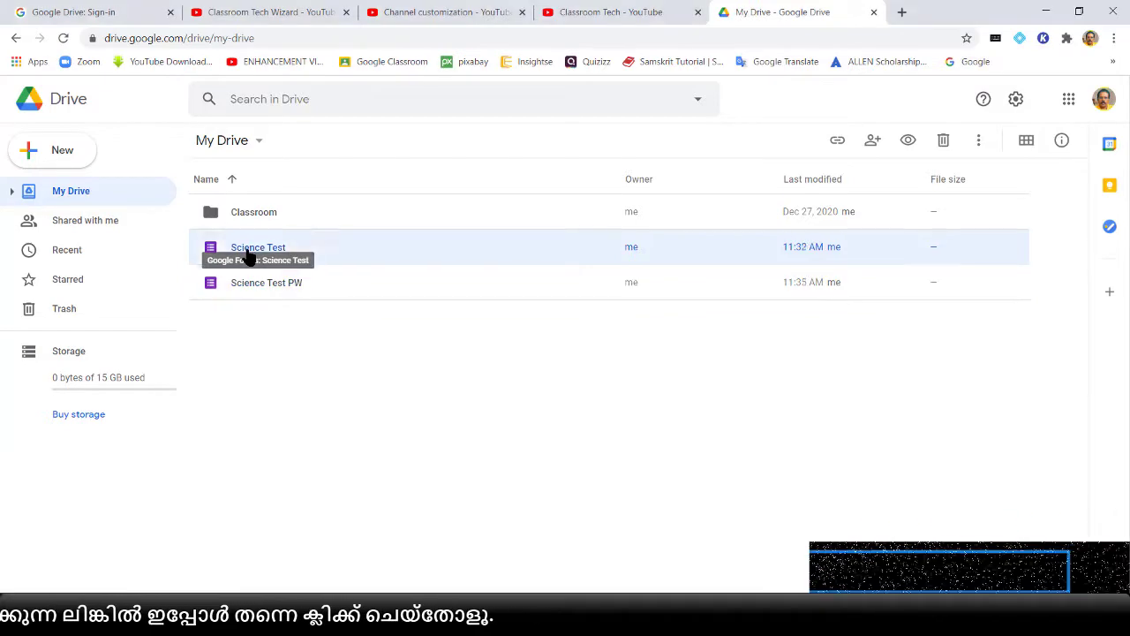
pyautogui.doubleClick(248, 255)
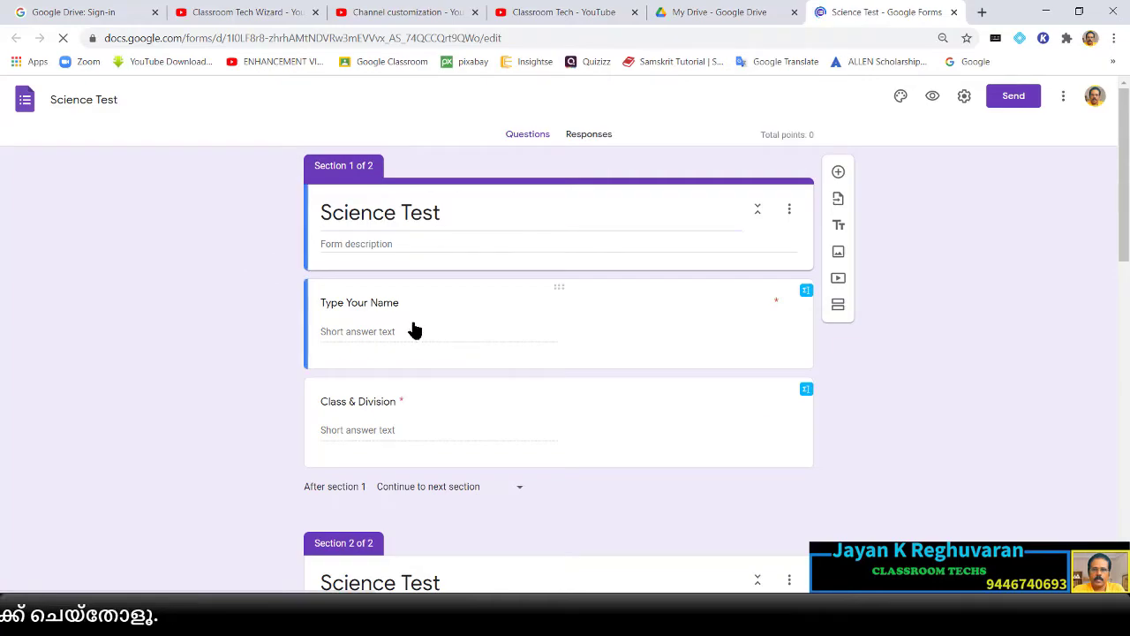
pyautogui.click(377, 302)
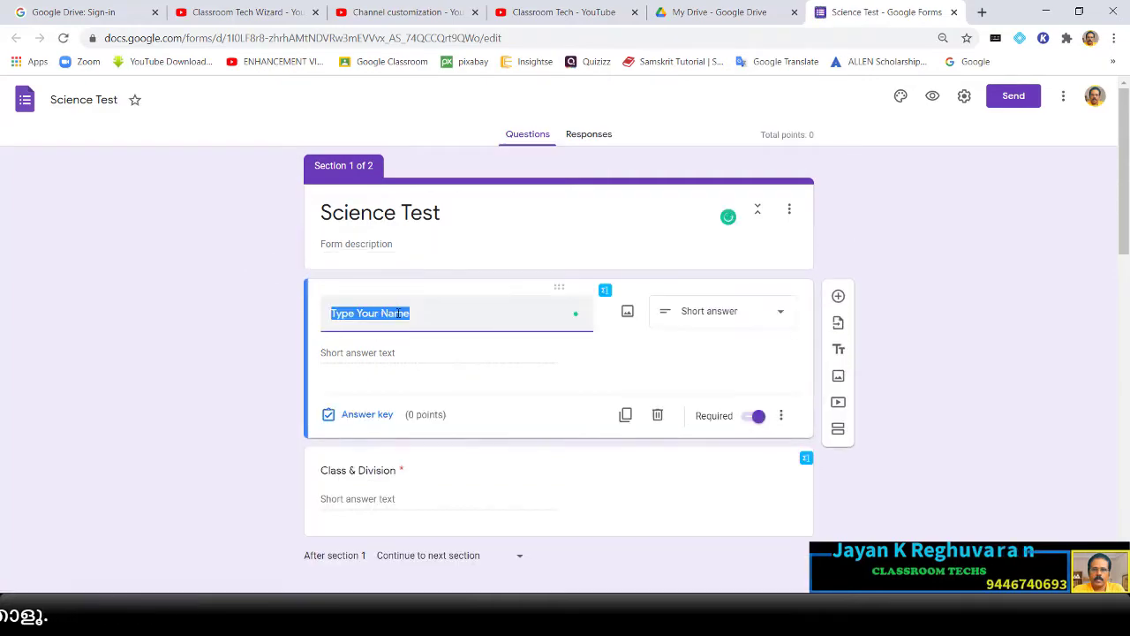
pyautogui.scroll(-1, 391, 350)
pyautogui.click(377, 409)
pyautogui.scroll(-3, 388, 406)
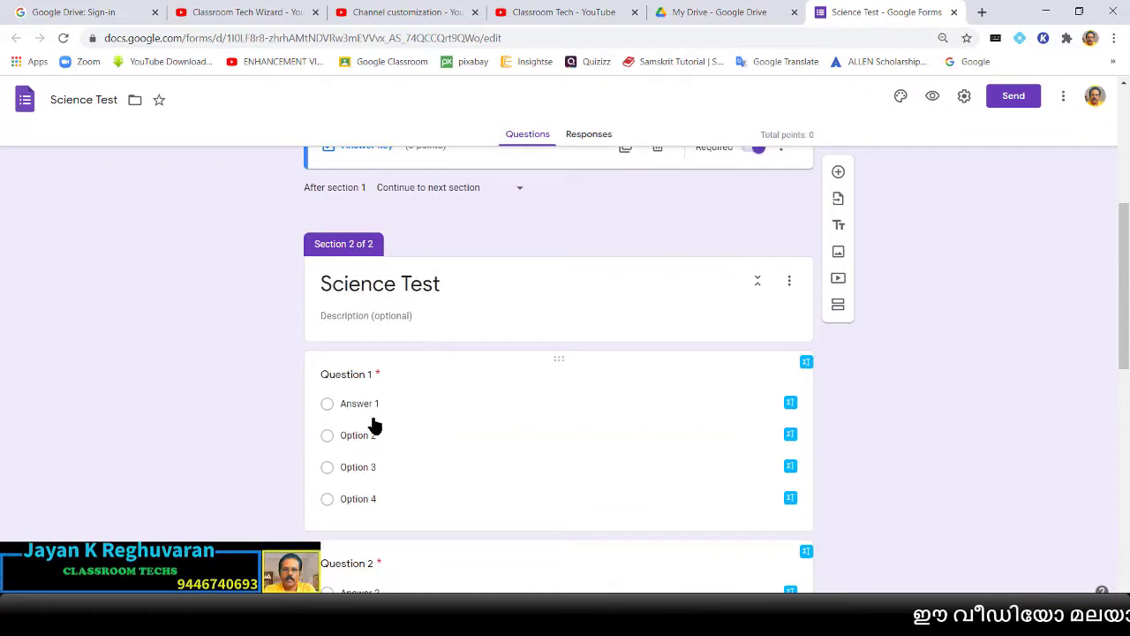
pyautogui.scroll(-1, 391, 426)
pyautogui.scroll(-3, 392, 422)
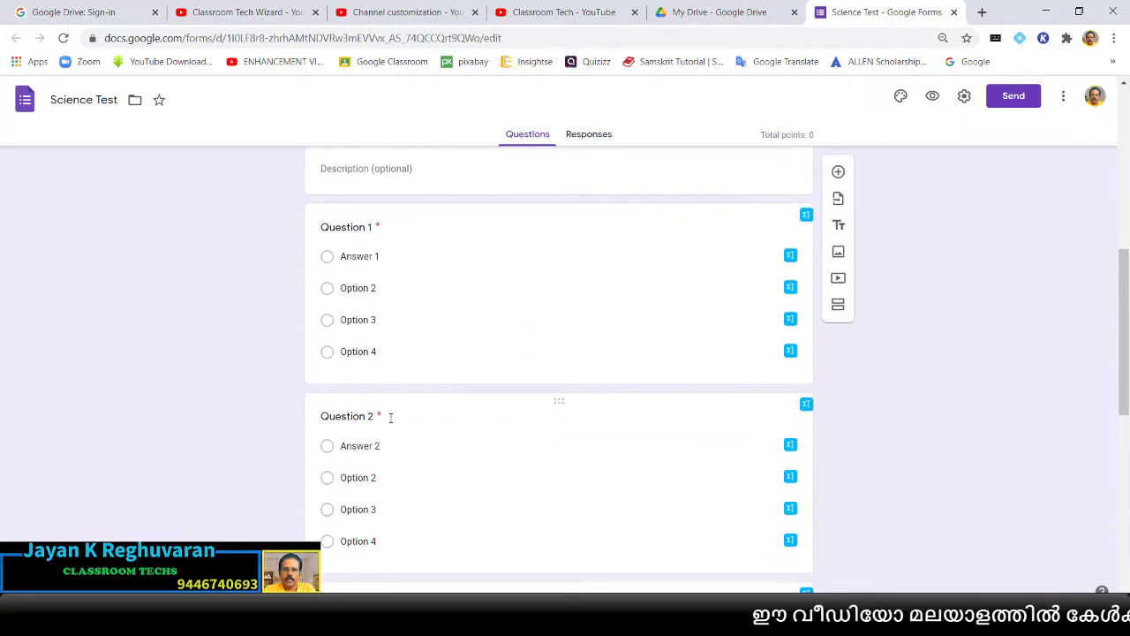
pyautogui.scroll(-4, 391, 418)
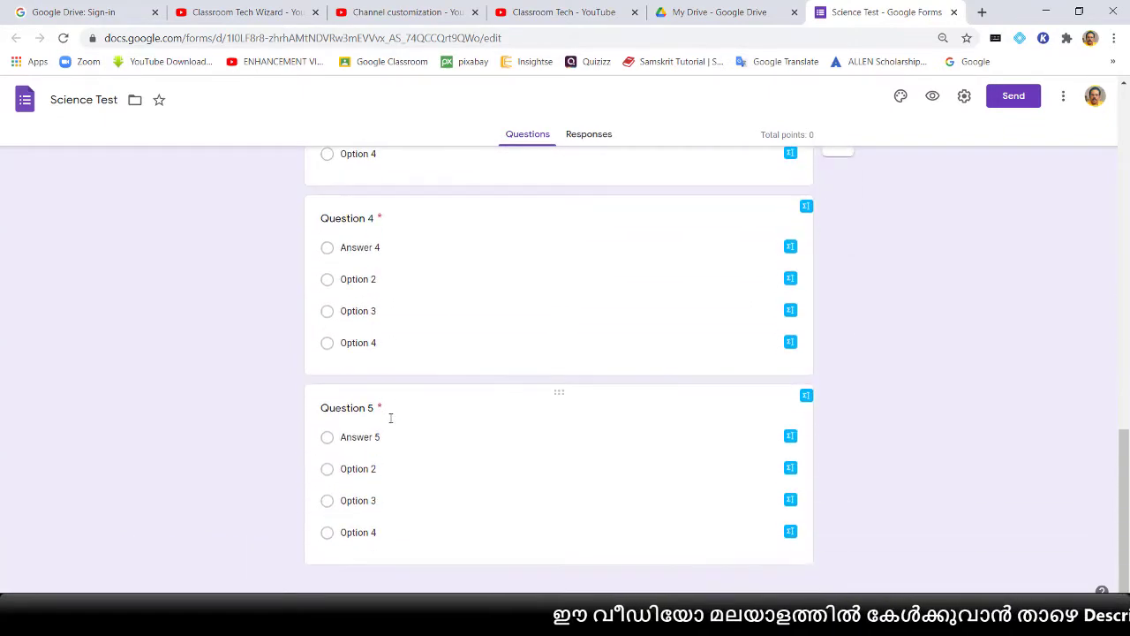
pyautogui.scroll(9, 391, 418)
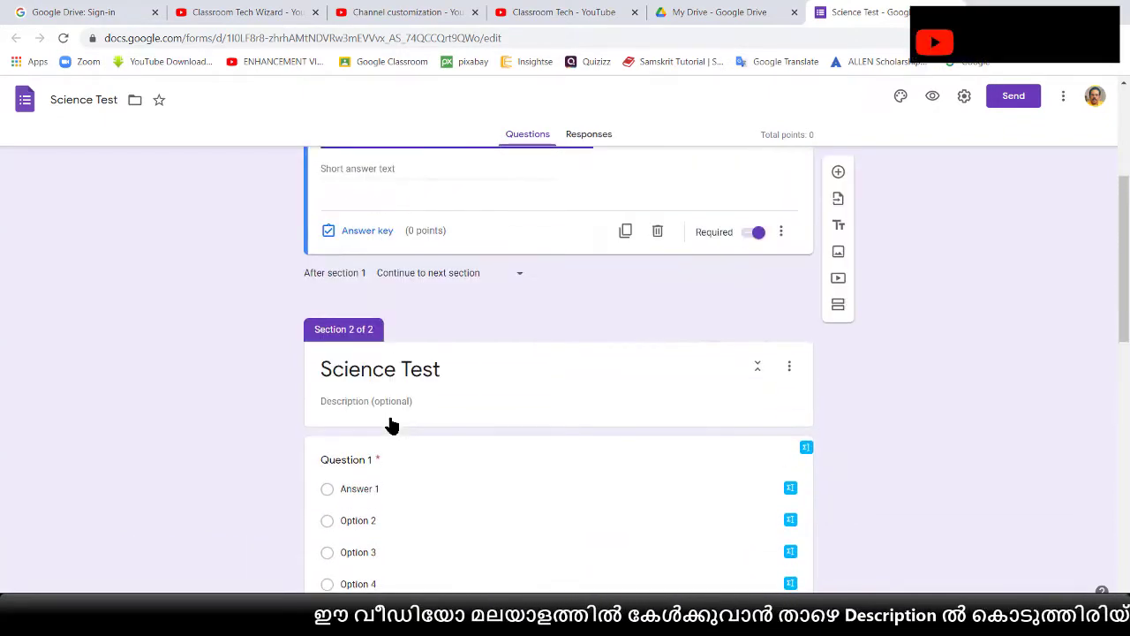
pyautogui.scroll(3, 393, 426)
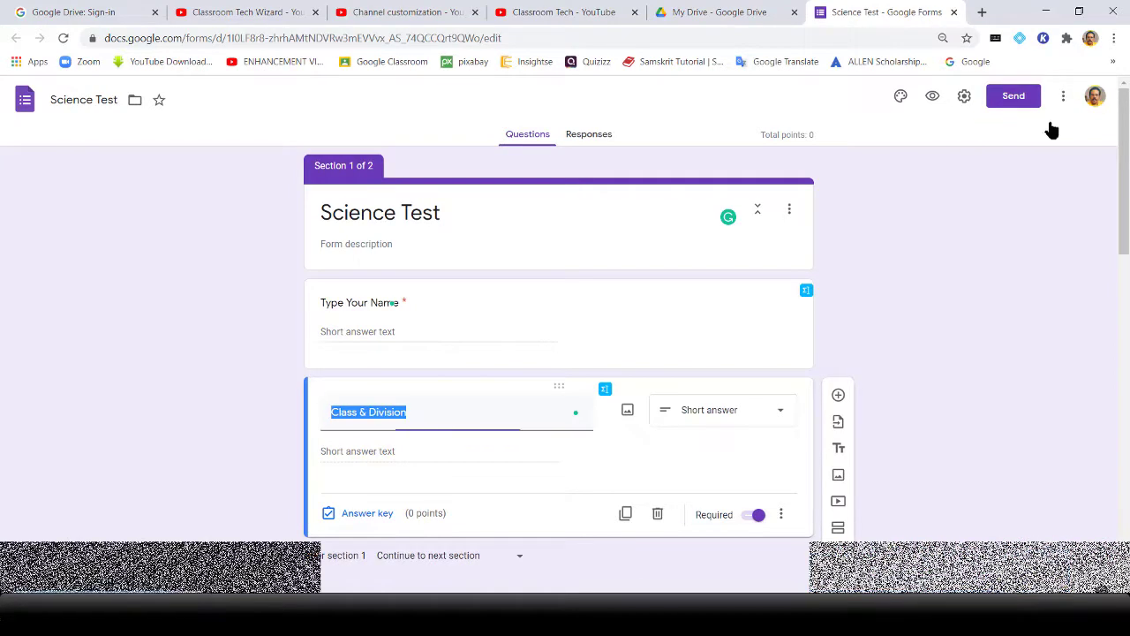
# Copy the Science Test form's shortened forms.gle share link
pyautogui.click(1011, 99)
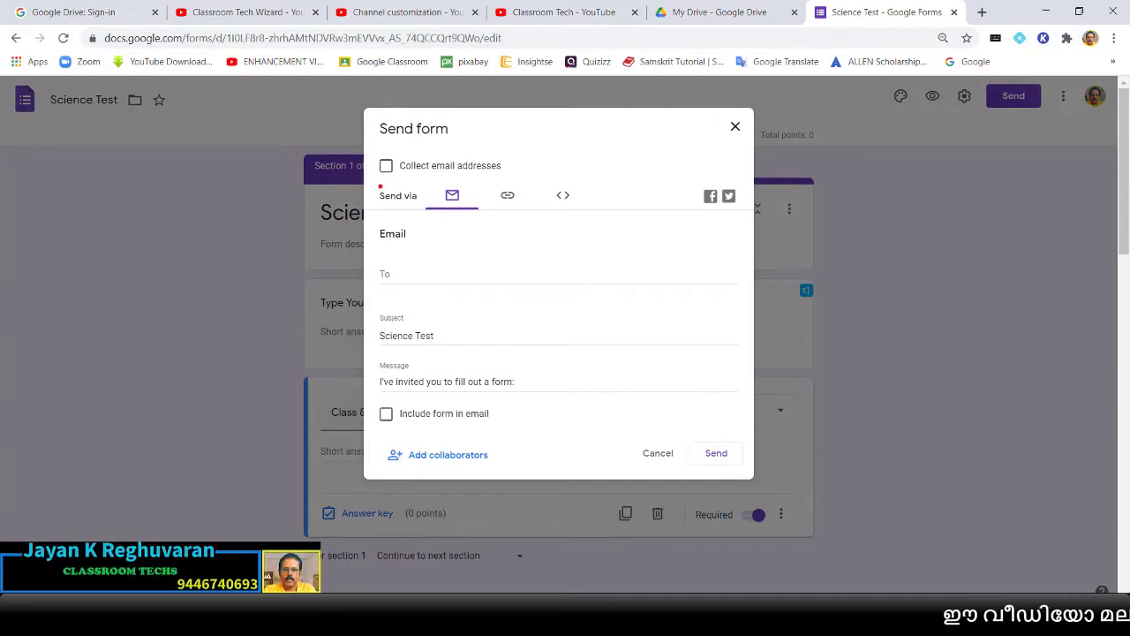
pyautogui.click(528, 196)
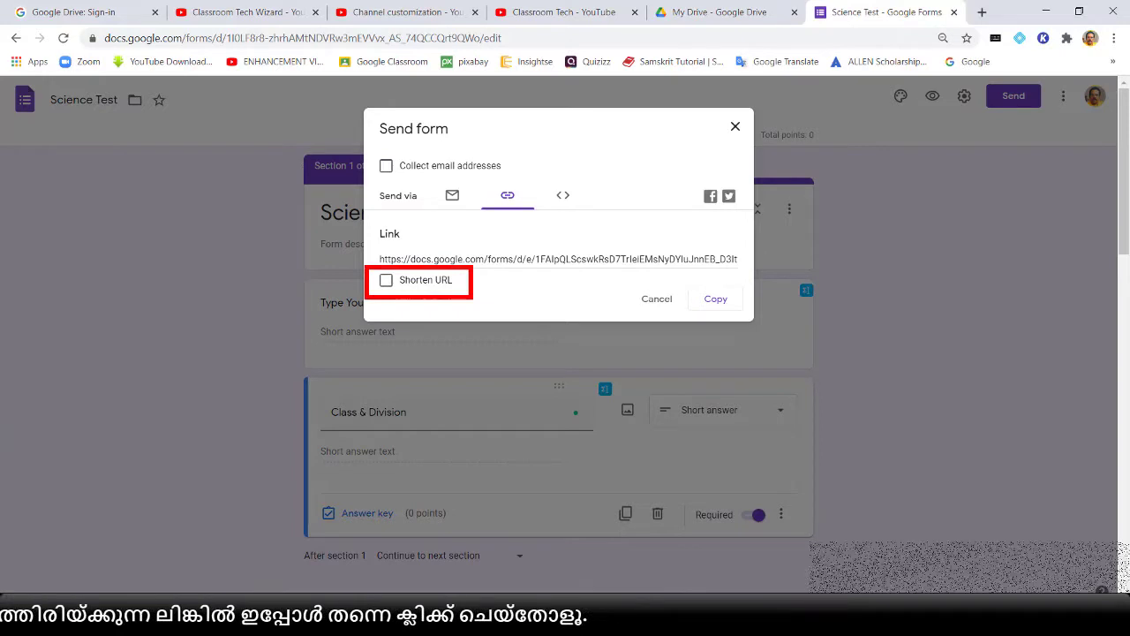
pyautogui.click(388, 282)
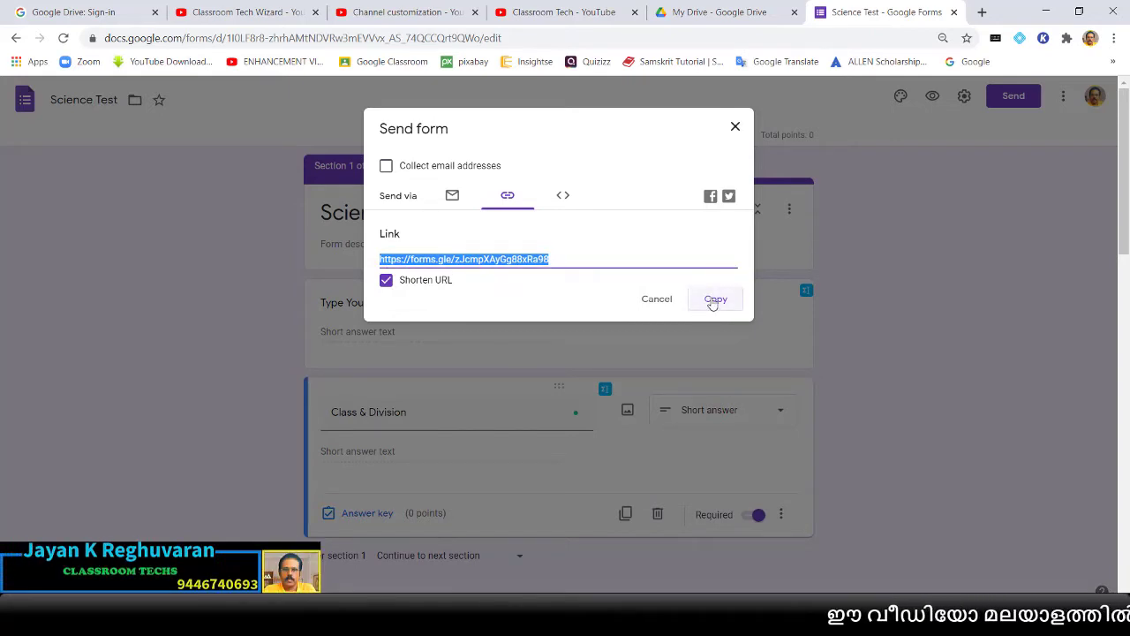
pyautogui.click(734, 126)
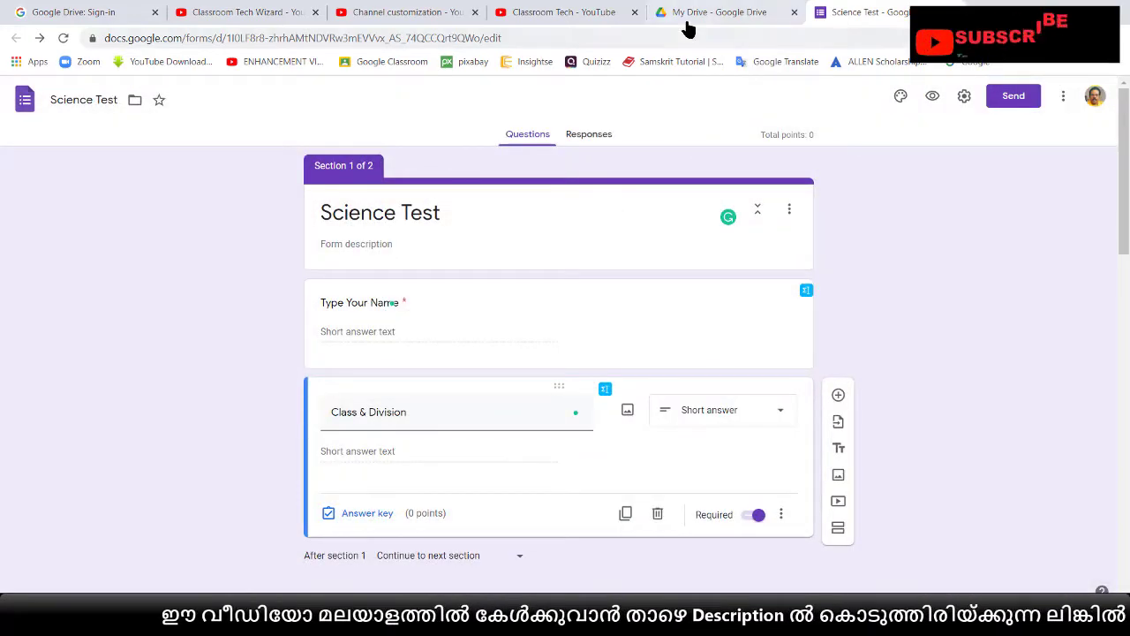
# Return to Drive and open the Science Test PW form for editing
pyautogui.click(677, 19)
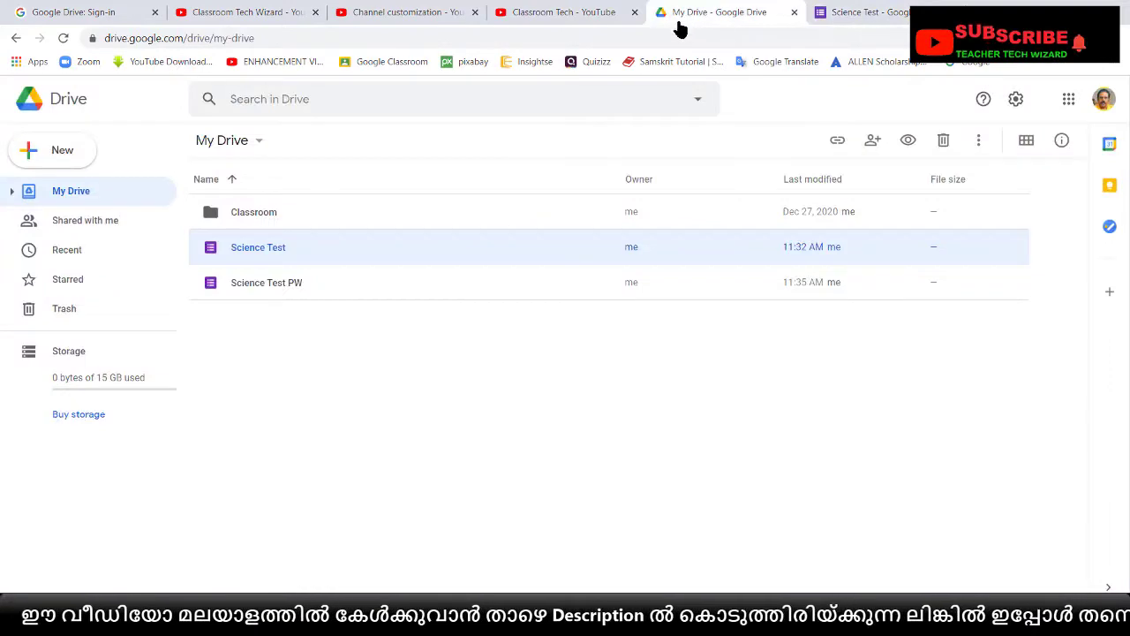
pyautogui.click(255, 291)
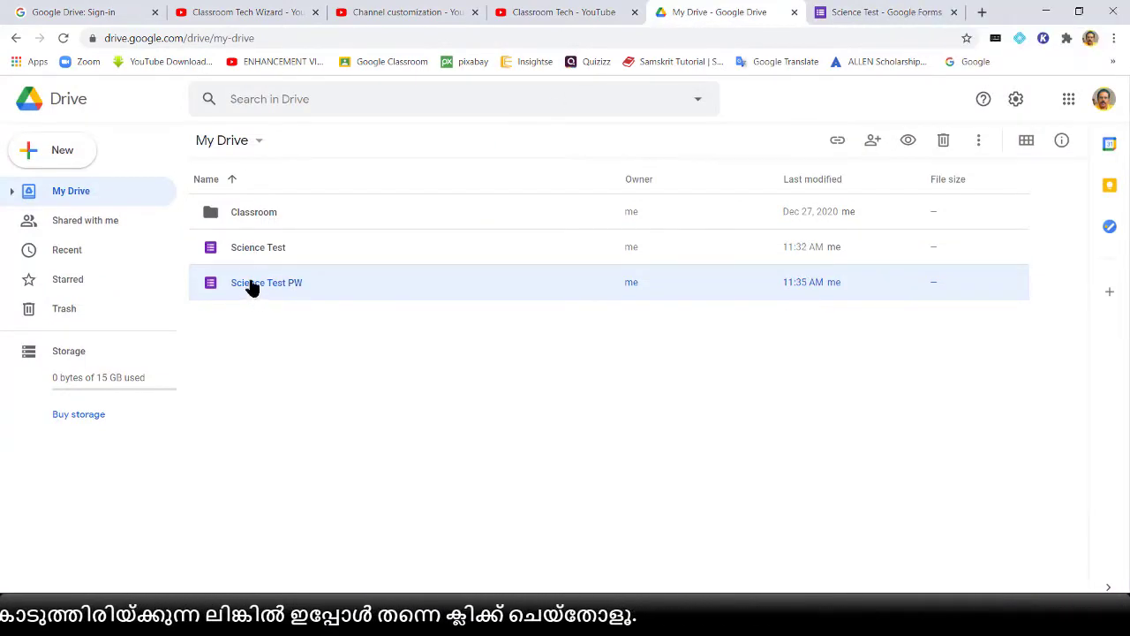
pyautogui.click(248, 253)
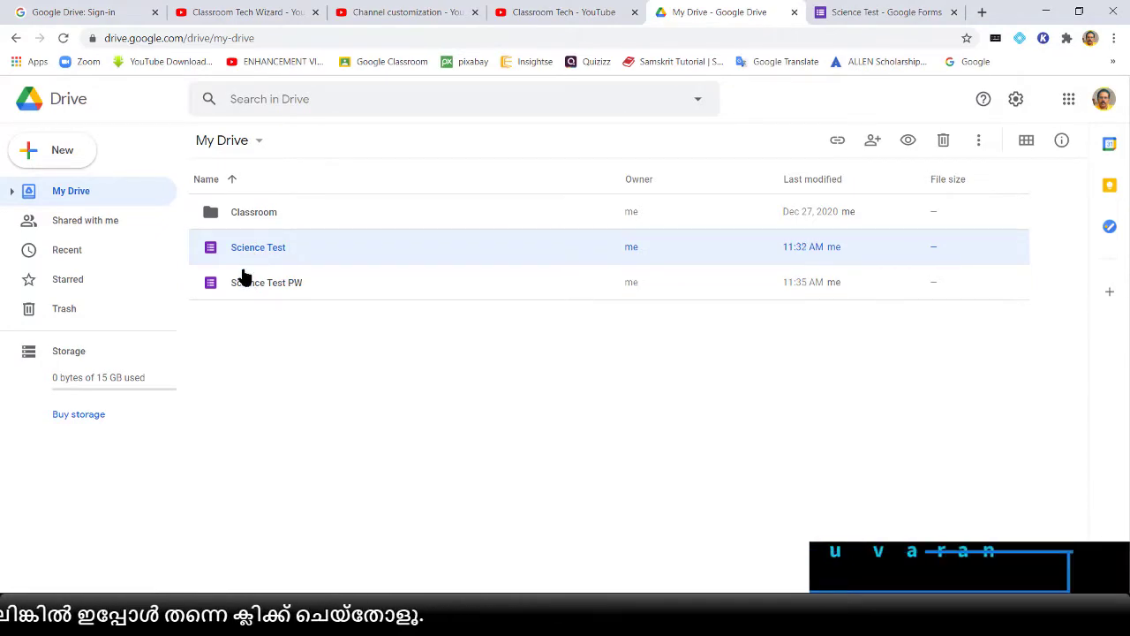
pyautogui.doubleClick(247, 288)
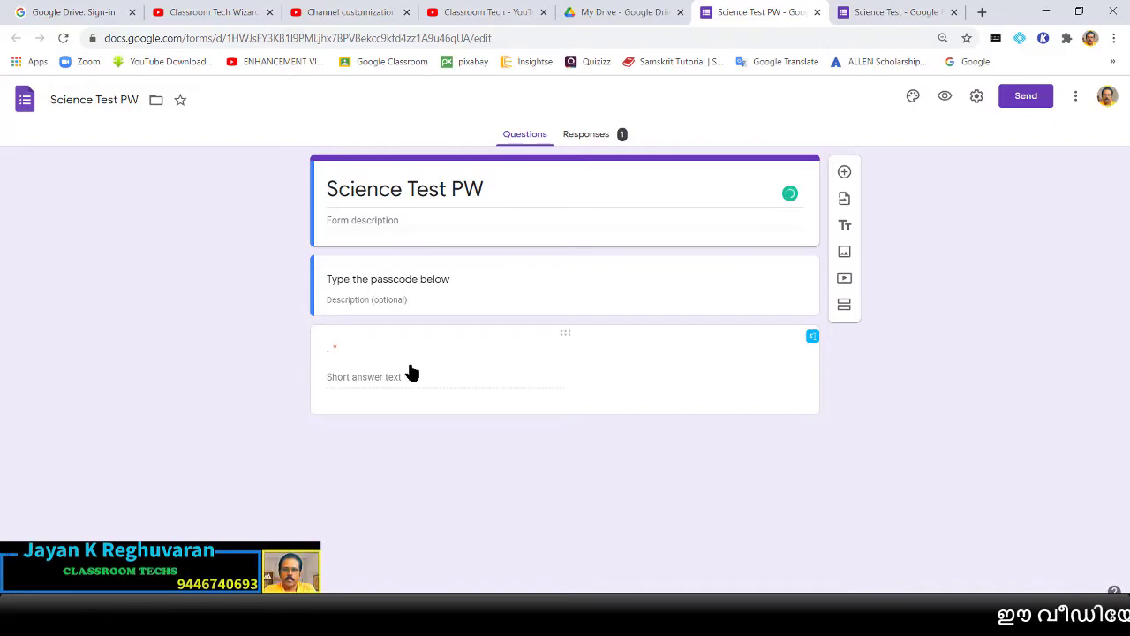
# Check the Science Test PW title and passcode heading, then bring up the form's Settings
pyautogui.tripleClick(408, 191)
pyautogui.tripleClick(399, 280)
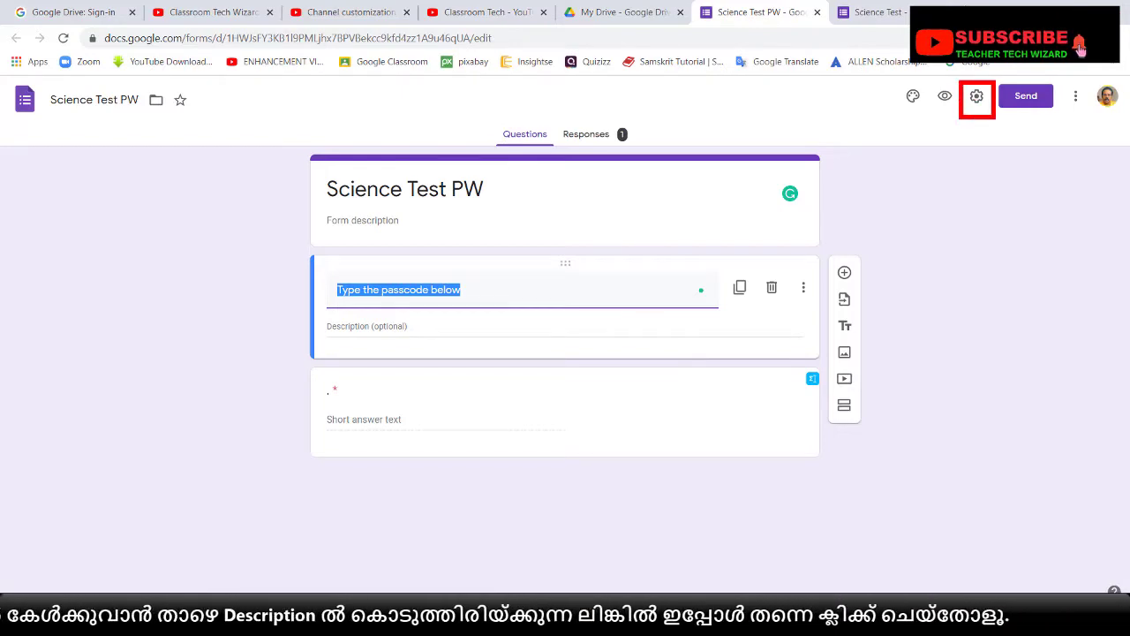
pyautogui.click(977, 99)
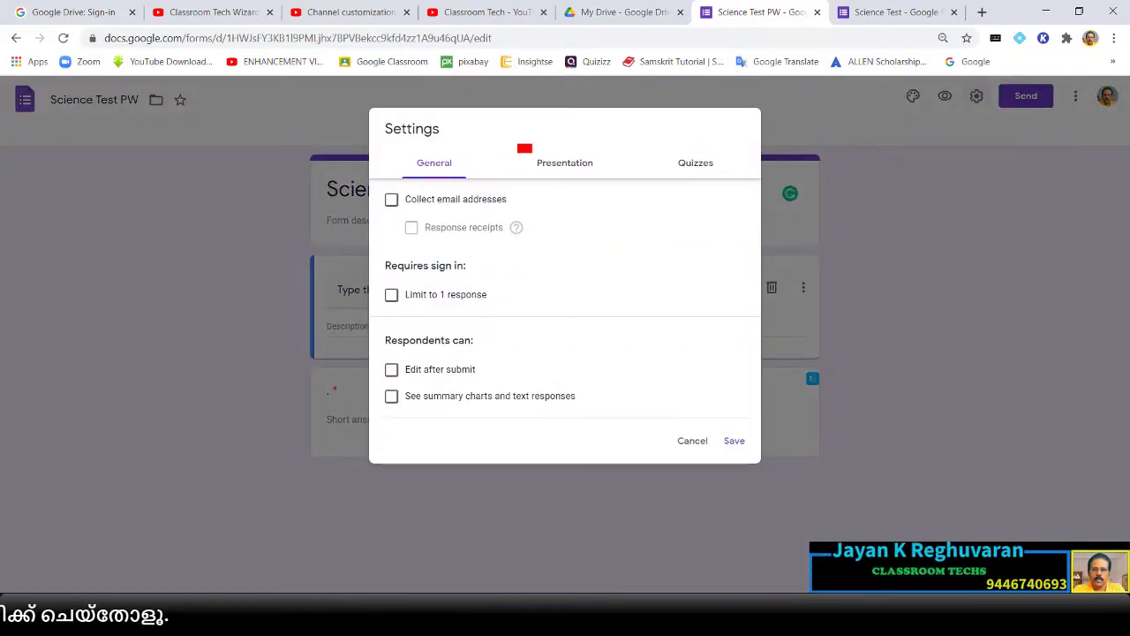
# Put 'Click on the link given below to get MCQ Test' above the link in the confirmation message
pyautogui.click(584, 164)
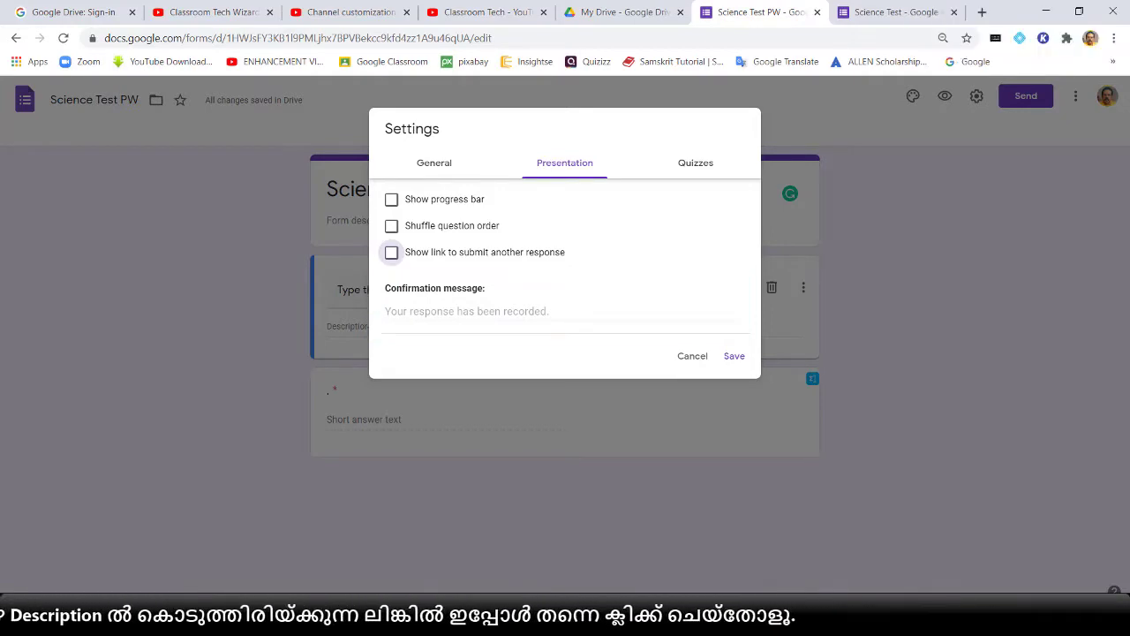
pyautogui.click(509, 312)
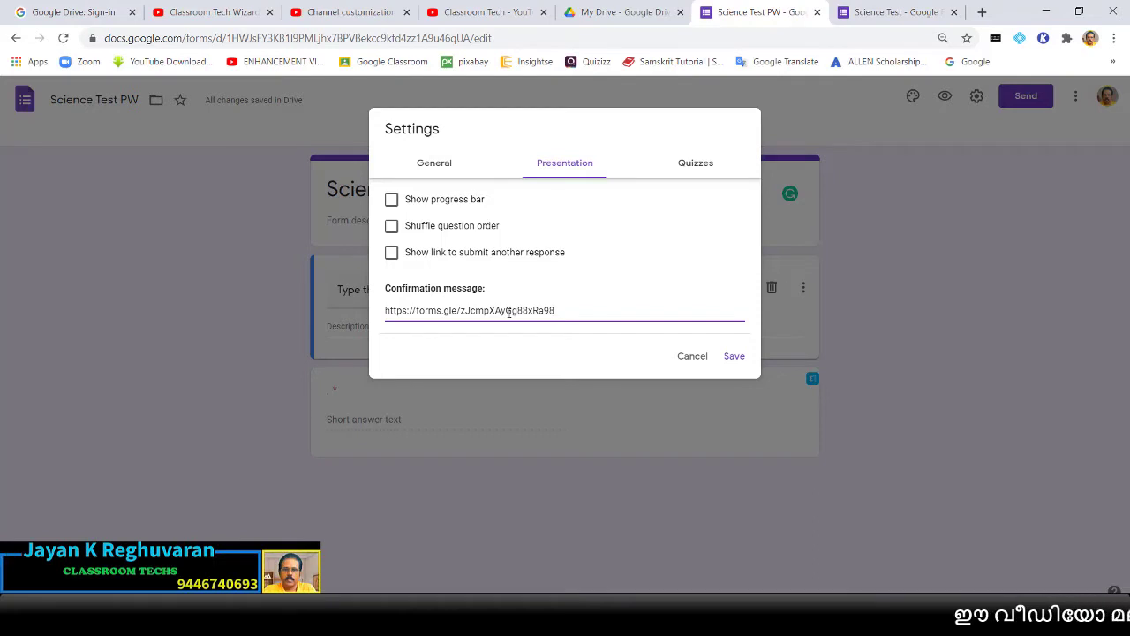
pyautogui.click(388, 310)
pyautogui.press('Return')
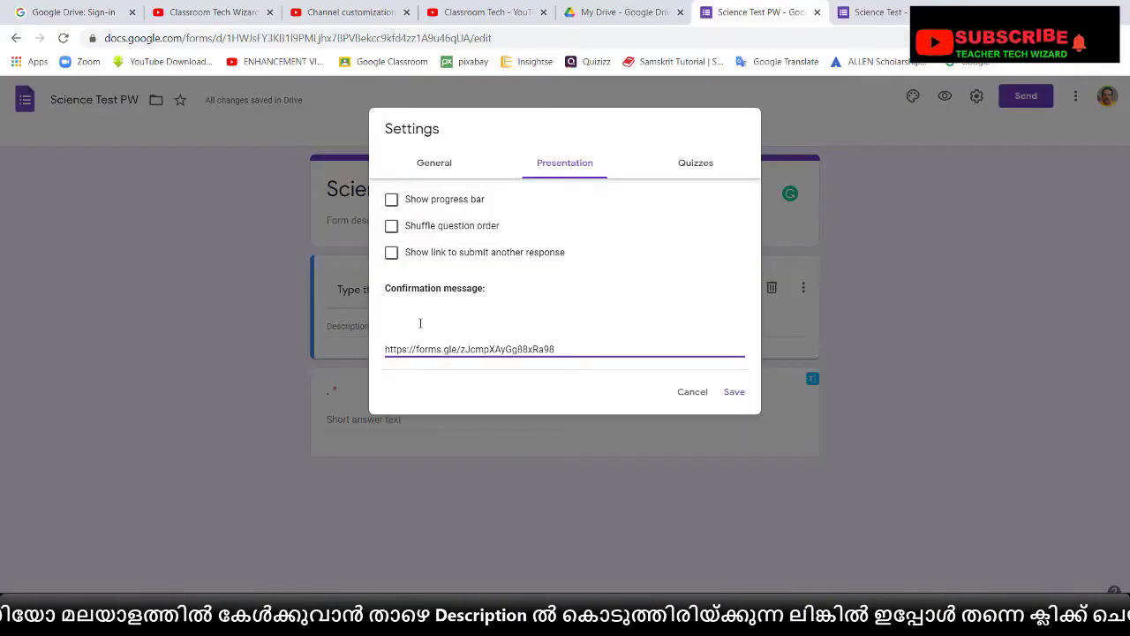
pyautogui.write('Cl')
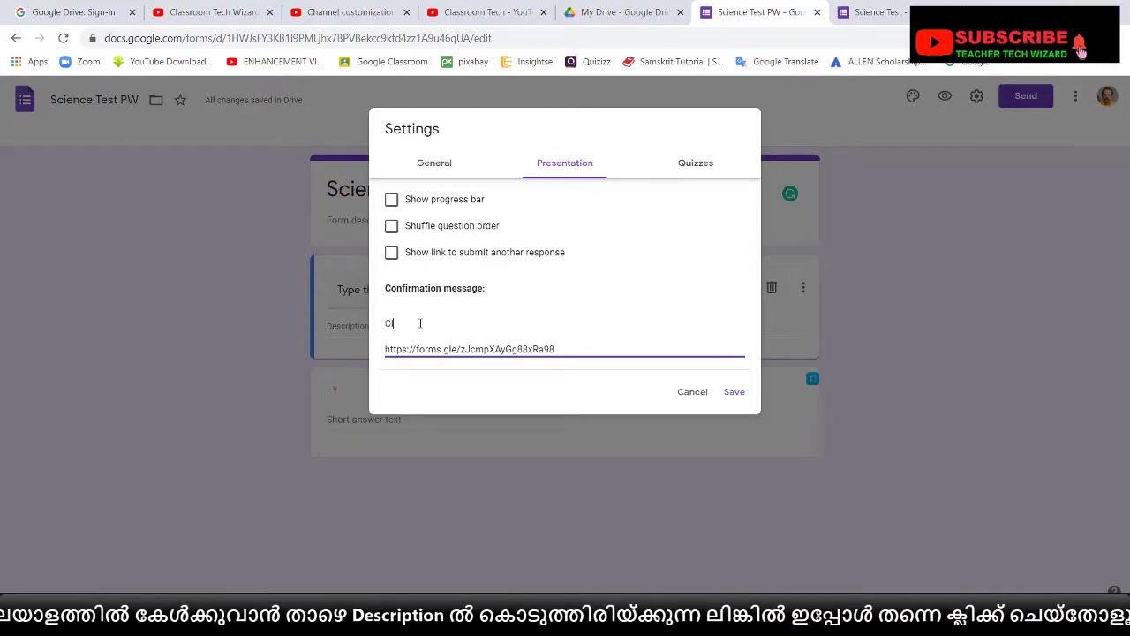
pyautogui.write('ick on the link given be')
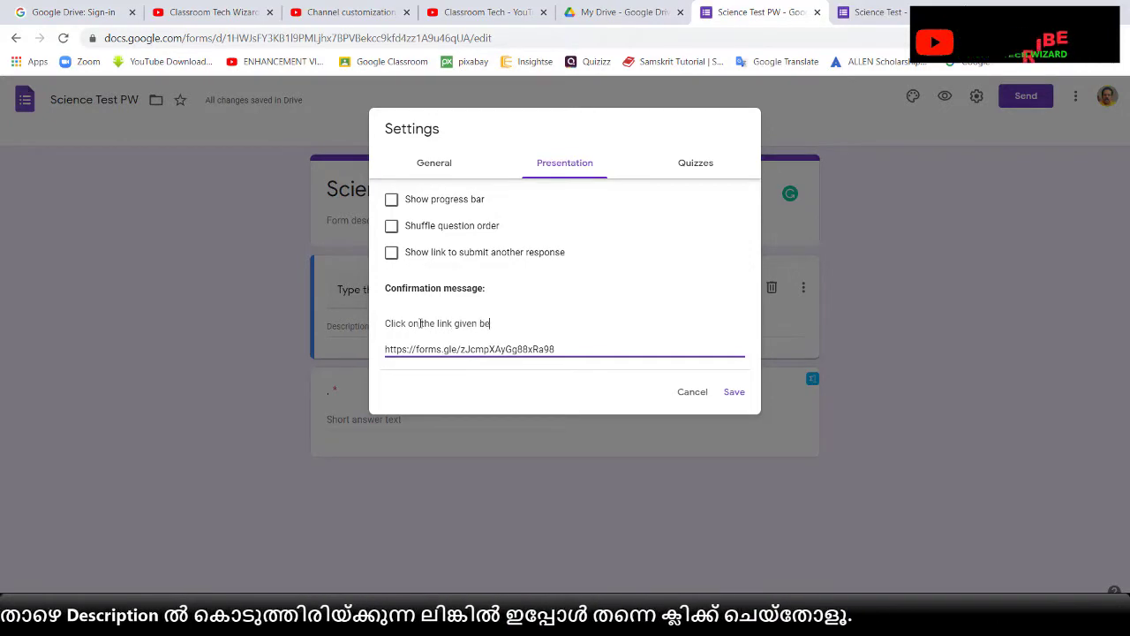
pyautogui.write('low to get MCQ Test')
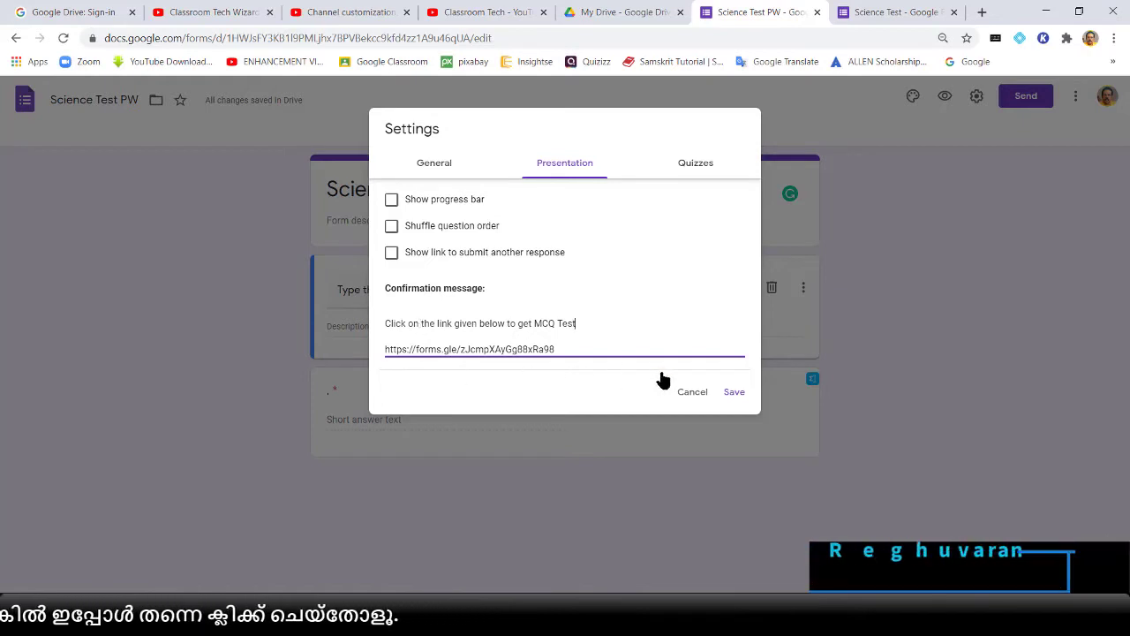
pyautogui.click(735, 393)
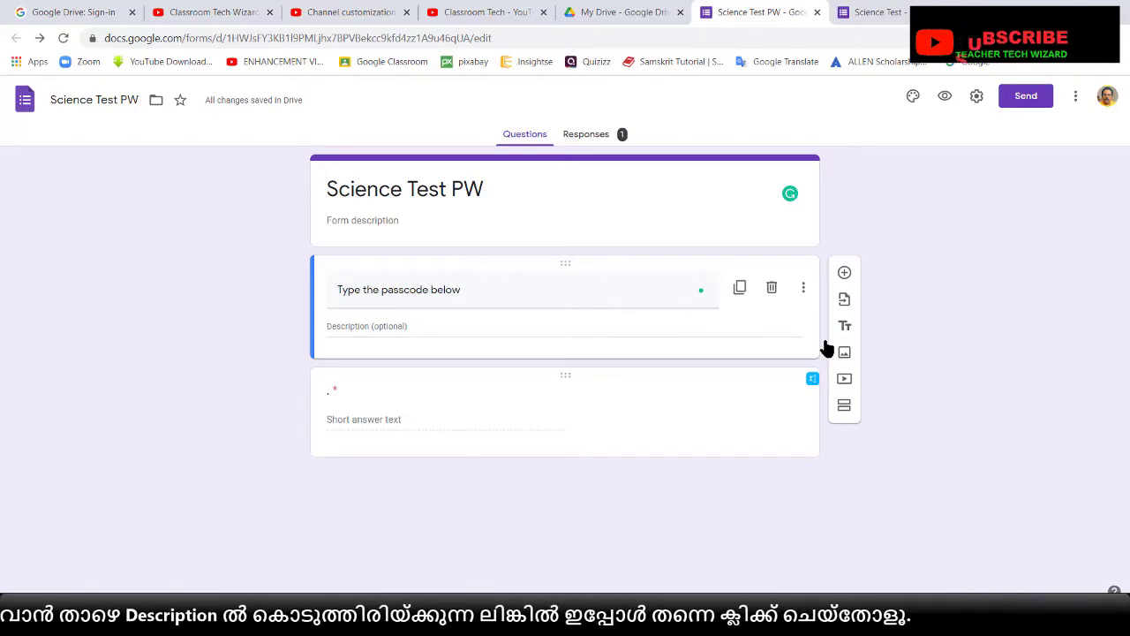
# Preview the live form and check its page source for the confirmation message and link
pyautogui.click(946, 97)
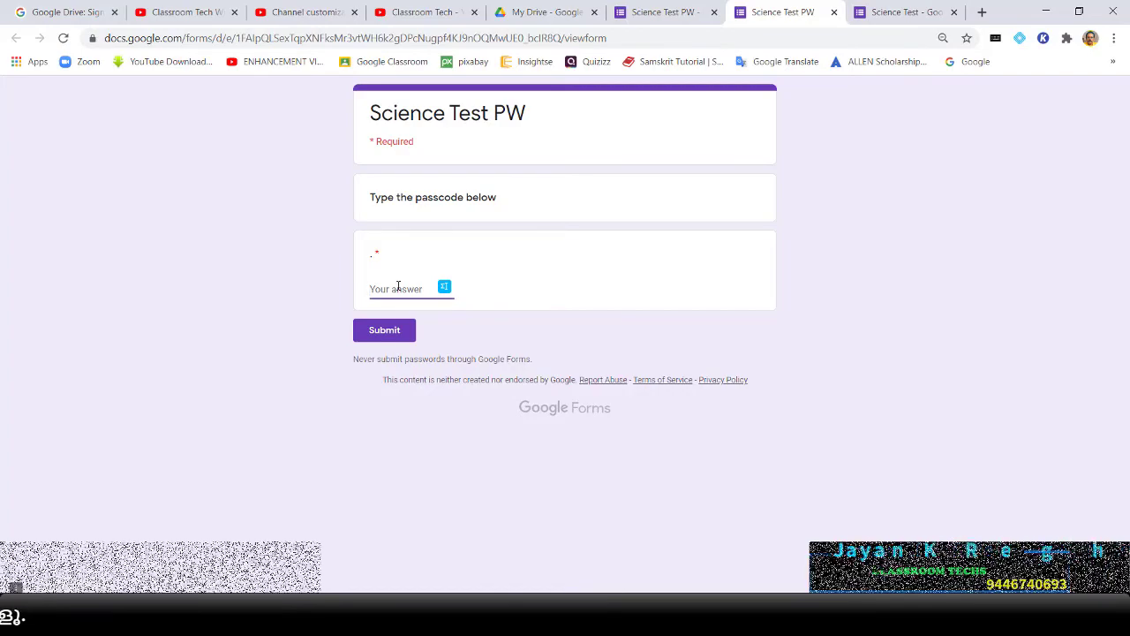
pyautogui.rightClick(671, 265)
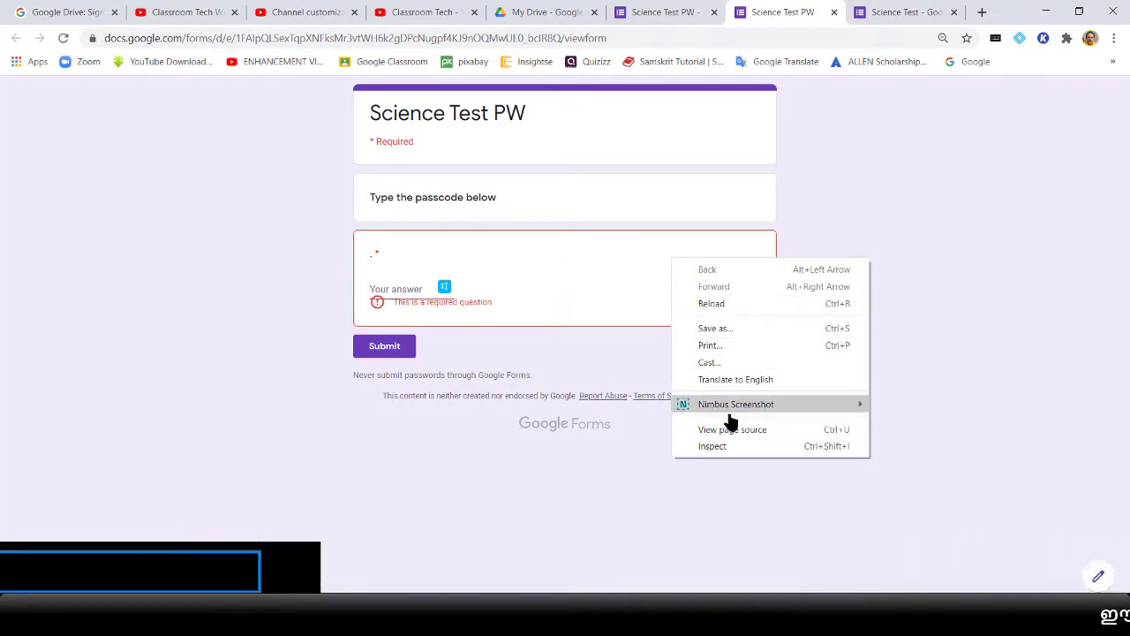
pyautogui.click(730, 430)
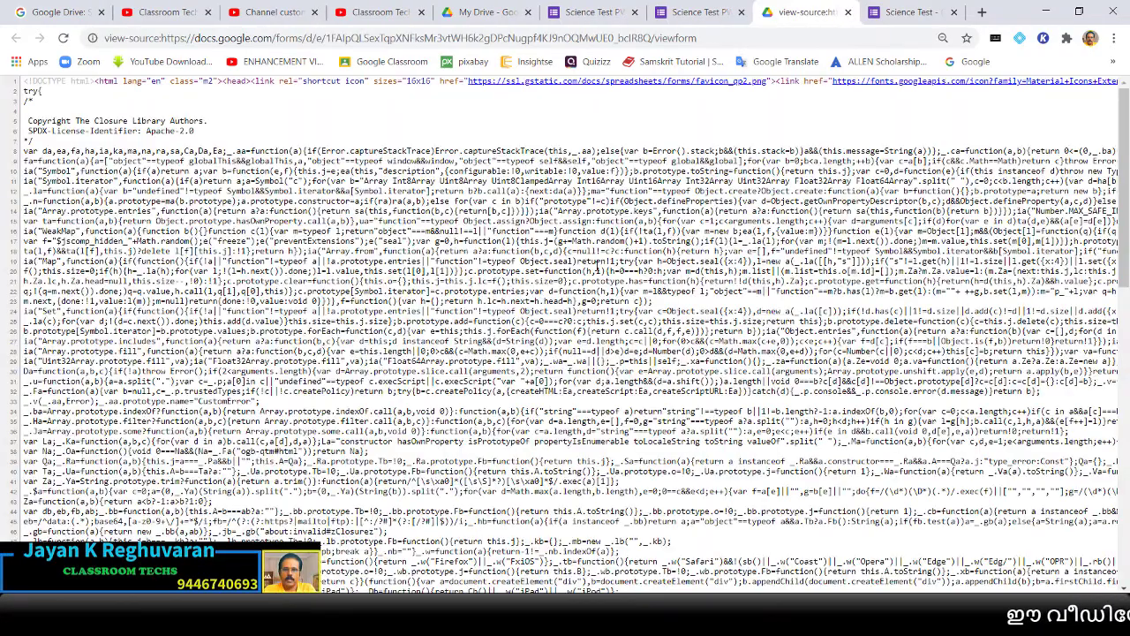
pyautogui.scroll(-20, 597, 270)
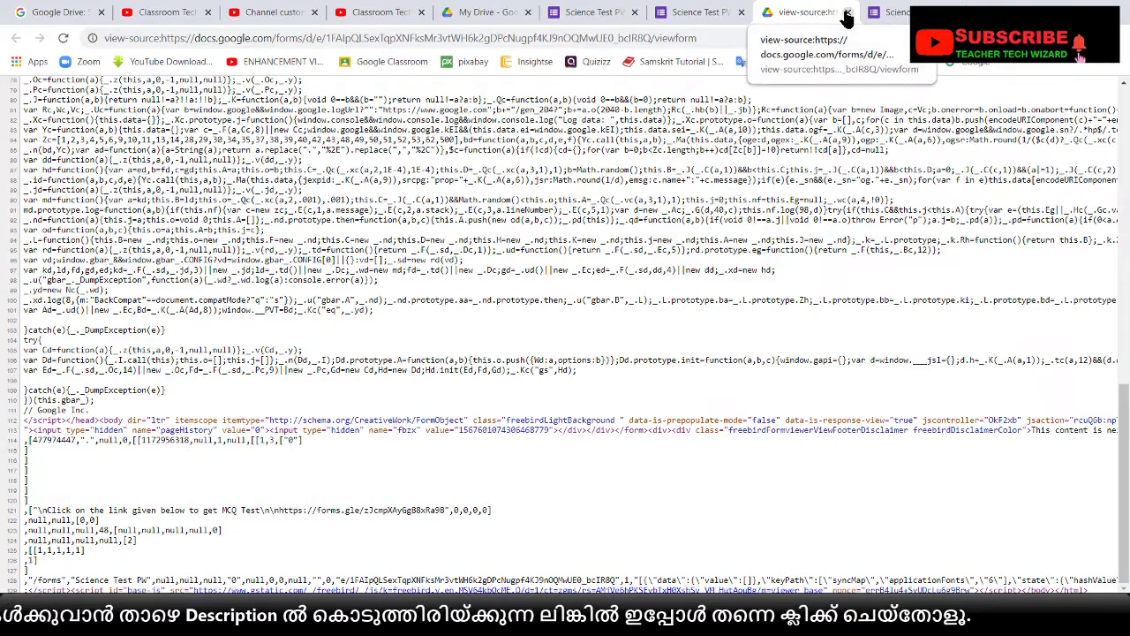
pyautogui.click(847, 12)
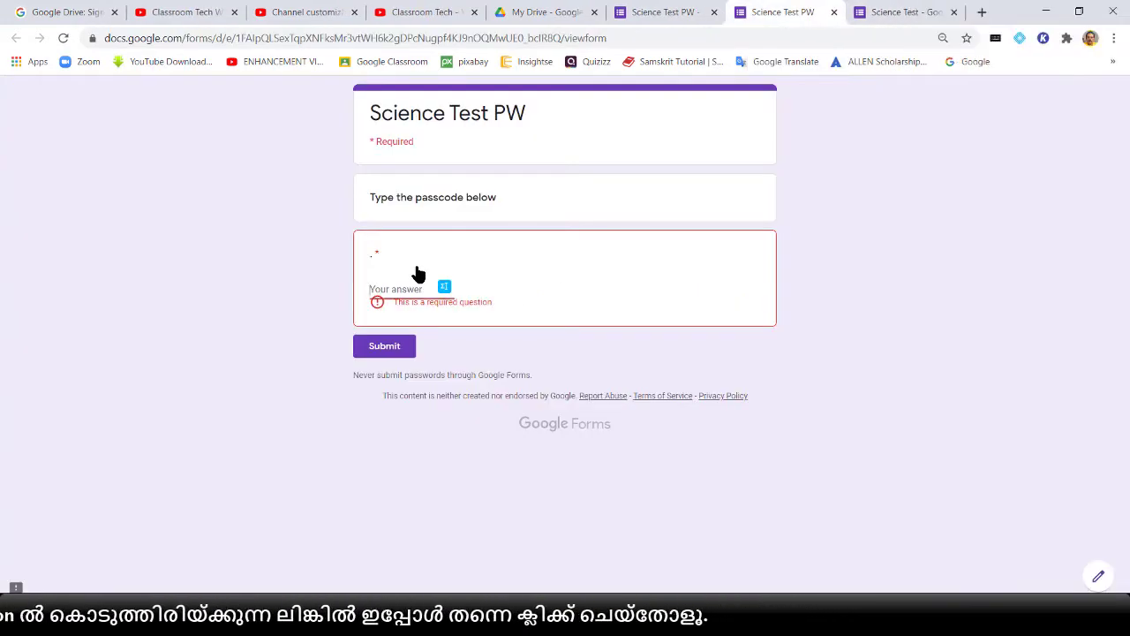
# Submit a wrong passcode, then the correct one, and follow the confirmation link
pyautogui.write('1234')
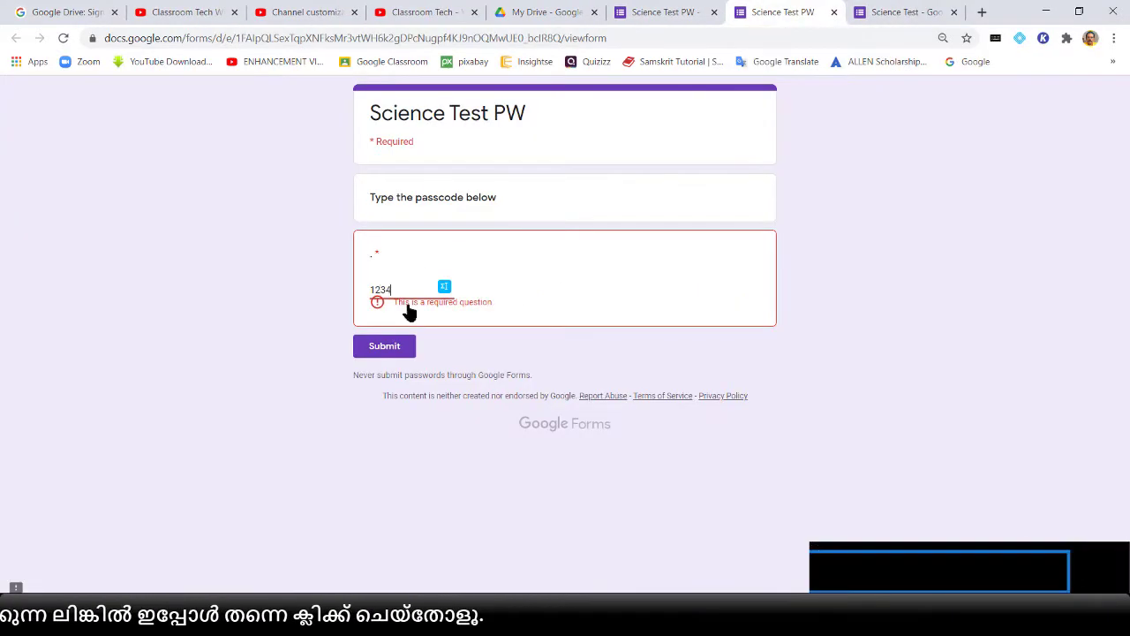
pyautogui.click(385, 347)
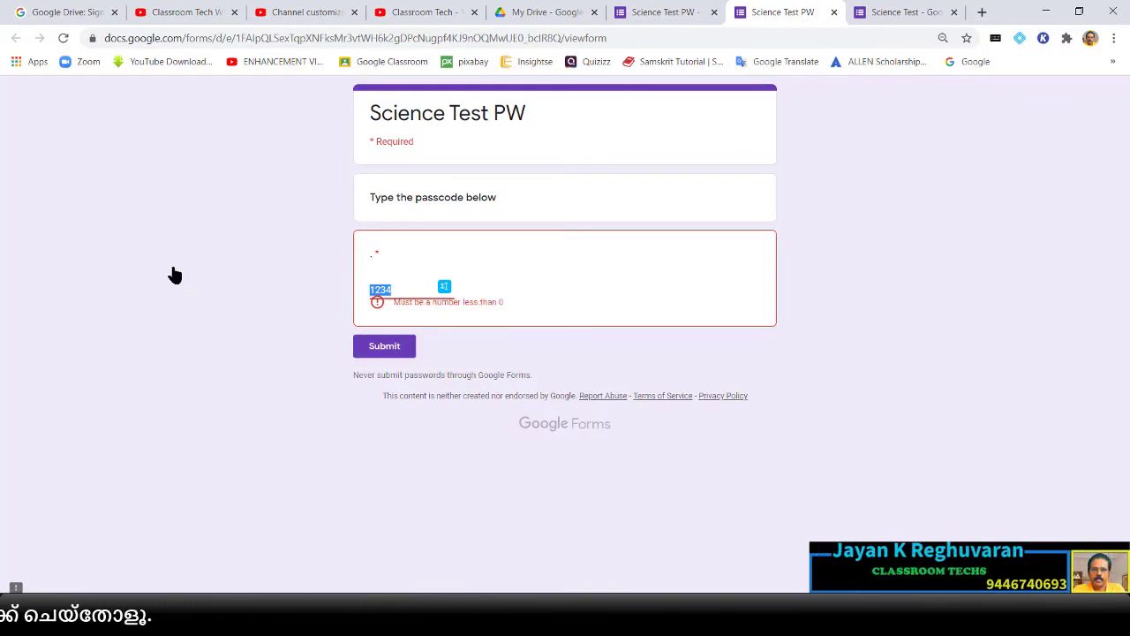
pyautogui.write('-5')
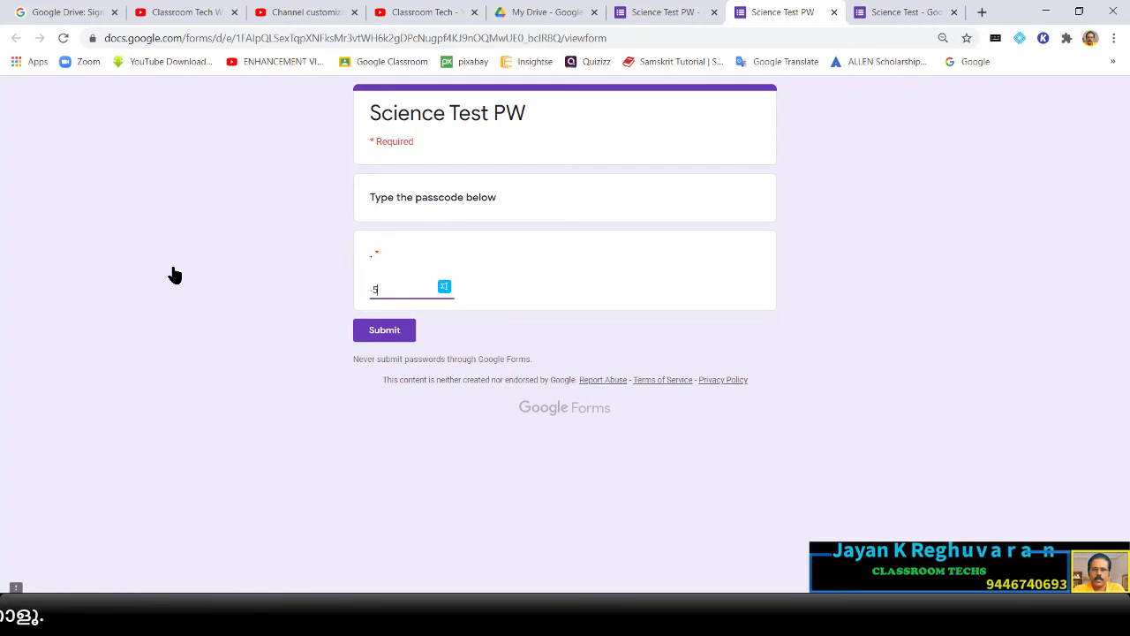
pyautogui.click(387, 332)
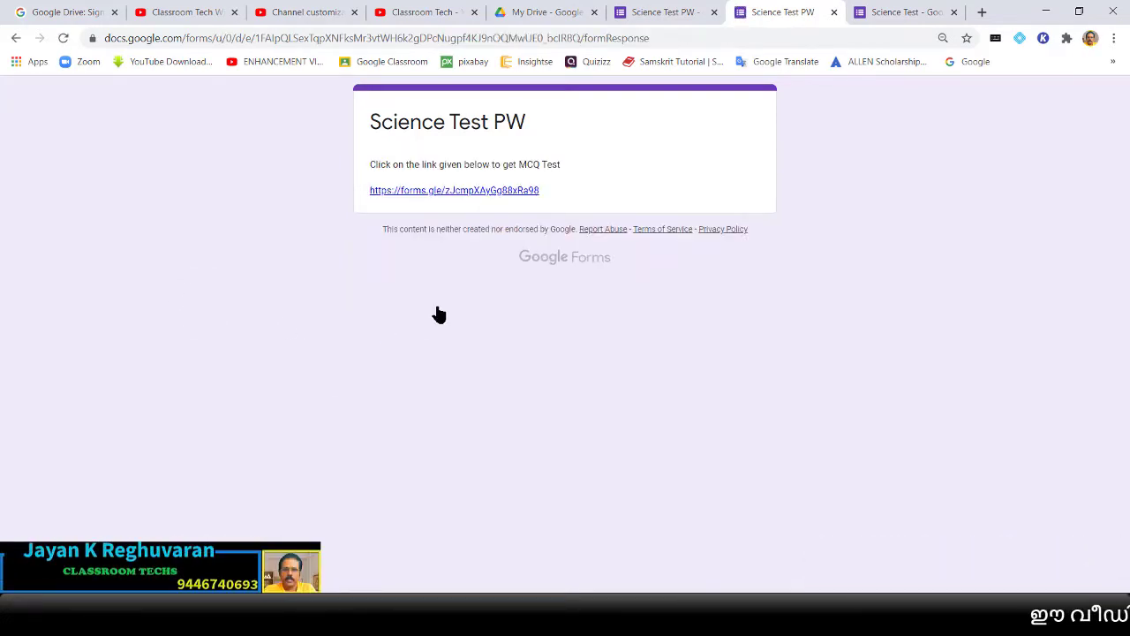
pyautogui.click(431, 191)
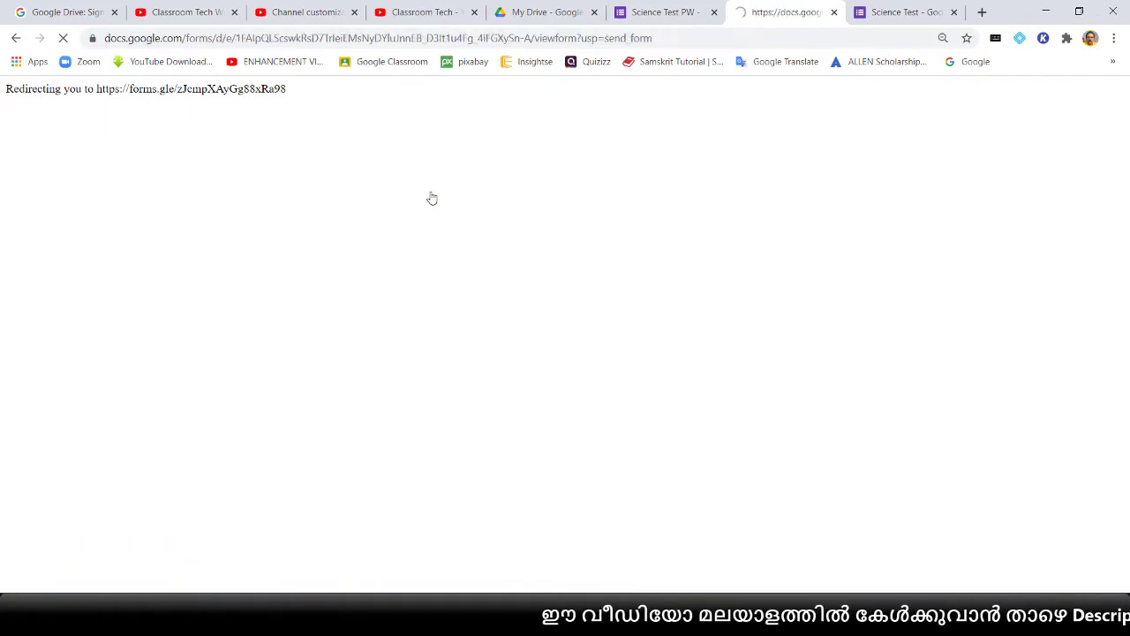